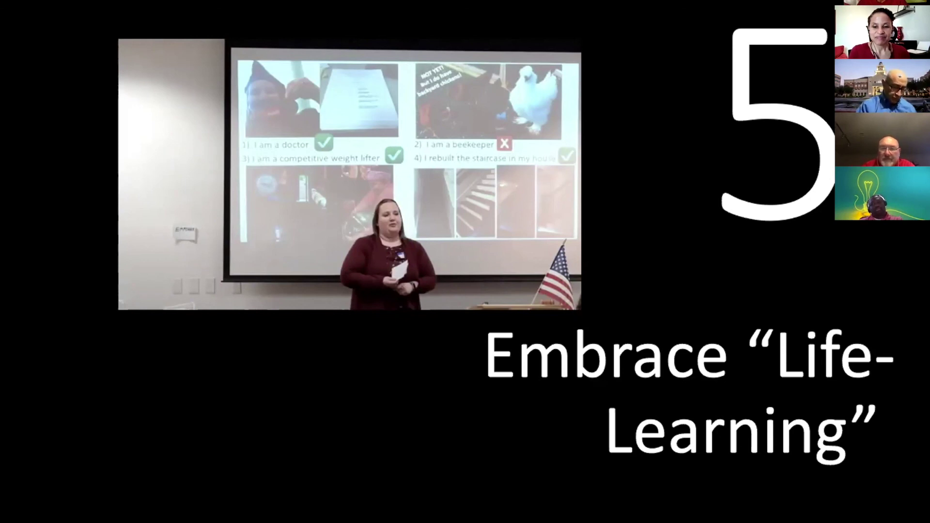
- Exit the slide show to return to editing slide 12, 'Embrace Life-Learning'
{"action": "key", "text": "Escape"}
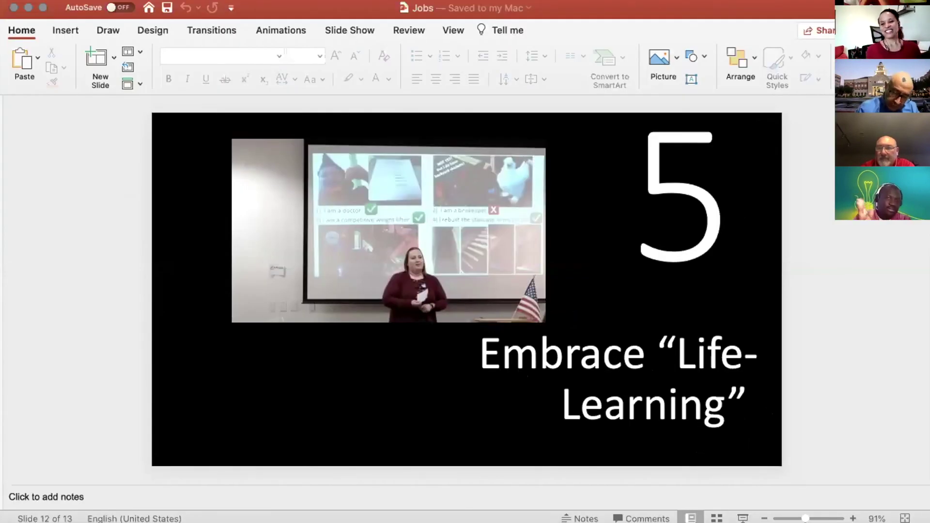